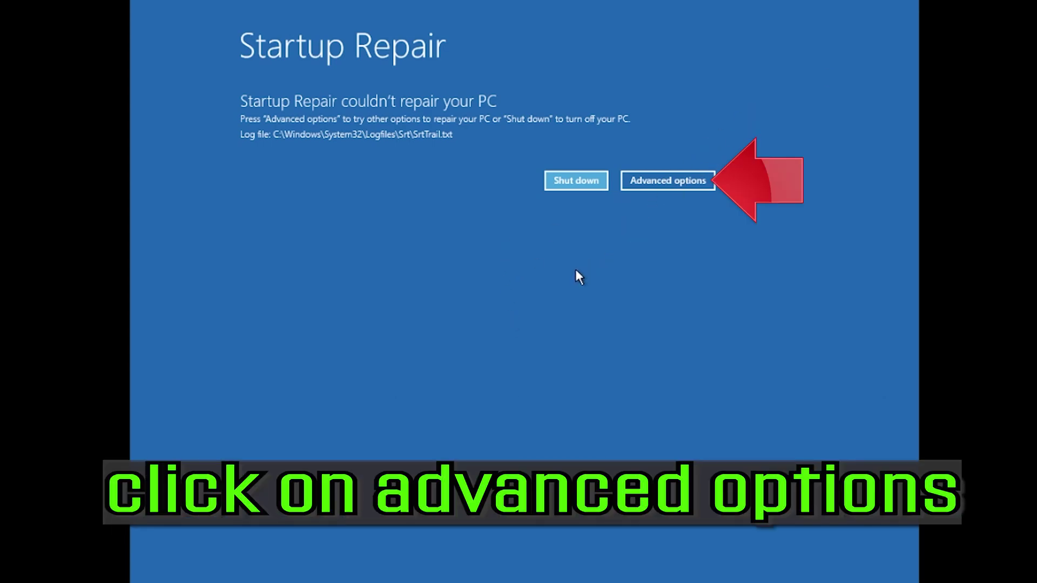
- Run Startup Repair from the advanced troubleshooting options, continuing with the listed account and a blank password
{"action": "left_click", "coordinate": [672, 189]}
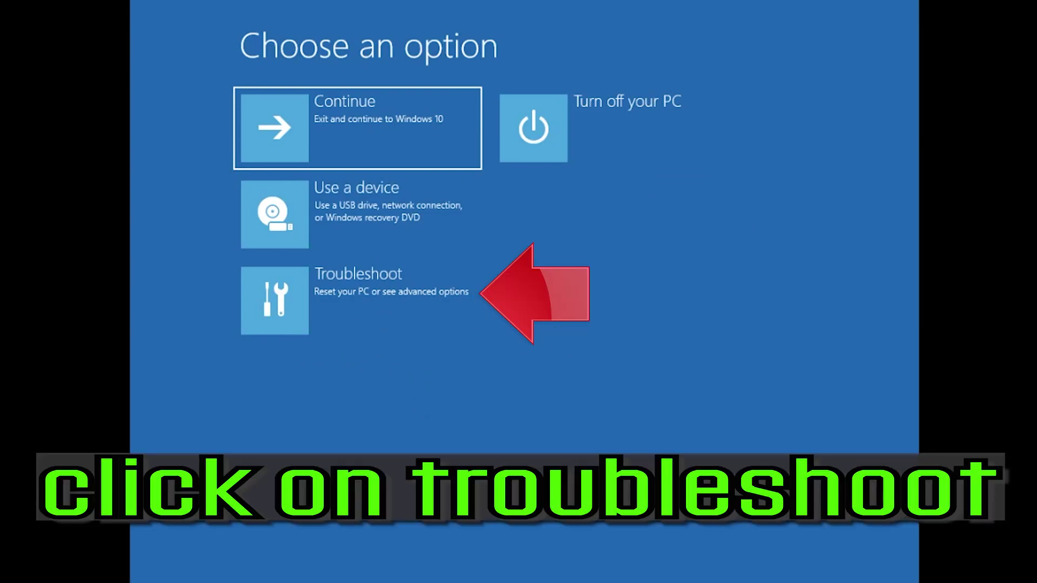
{"action": "left_click", "coordinate": [345, 320]}
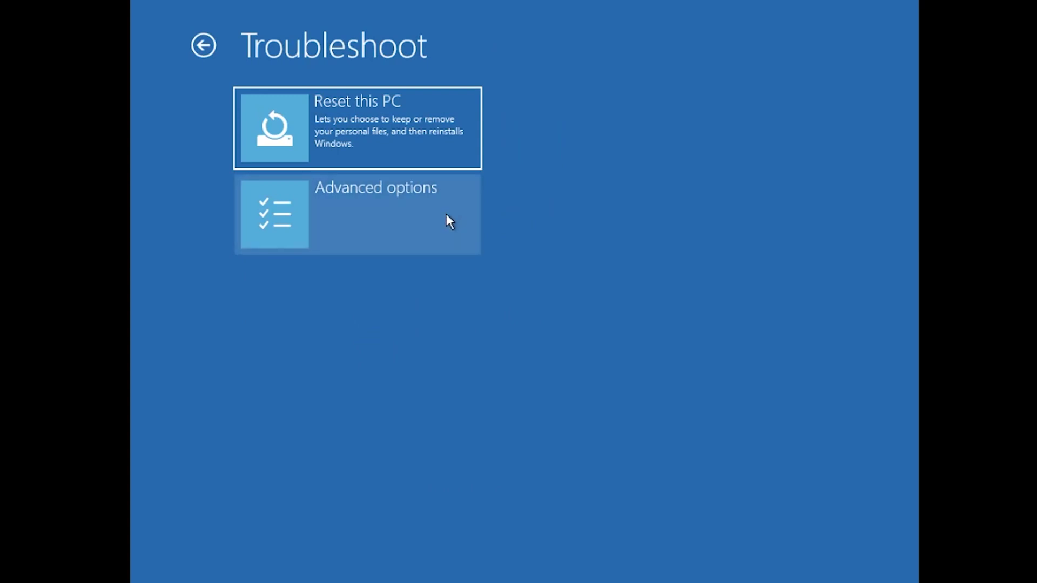
{"action": "left_click", "coordinate": [446, 214]}
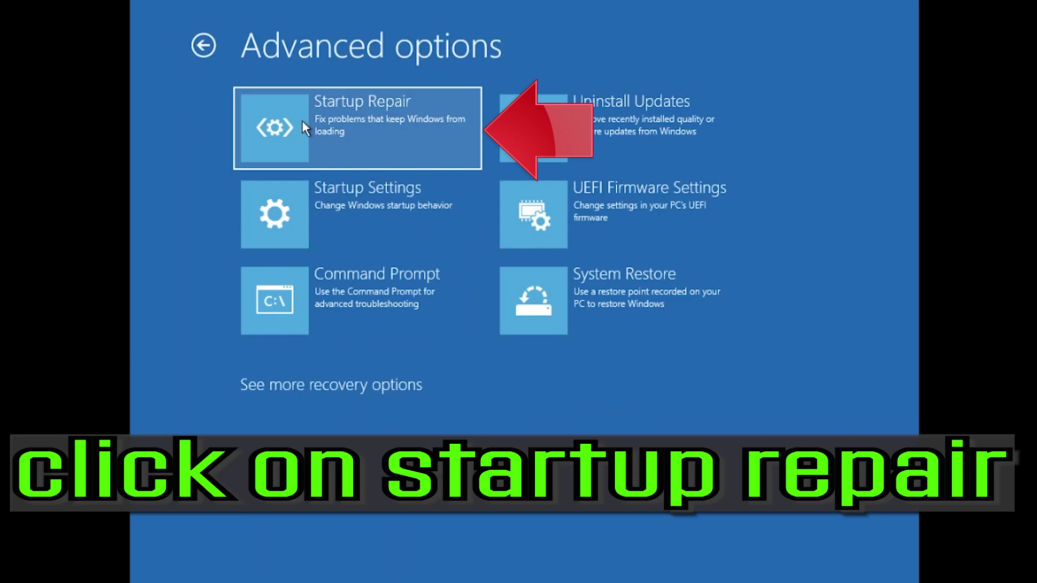
{"action": "left_click", "coordinate": [379, 124]}
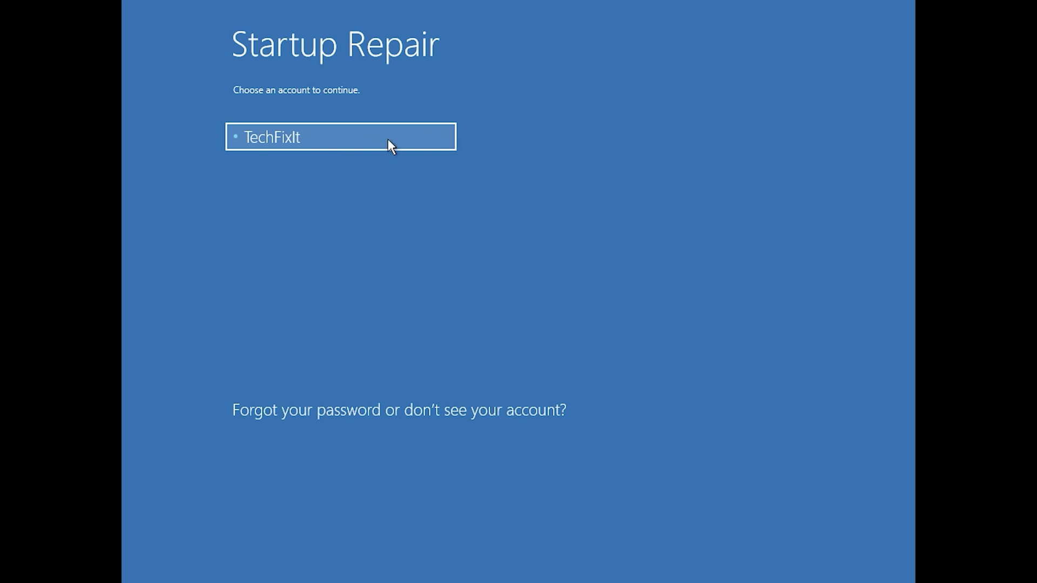
{"action": "left_click", "coordinate": [388, 139]}
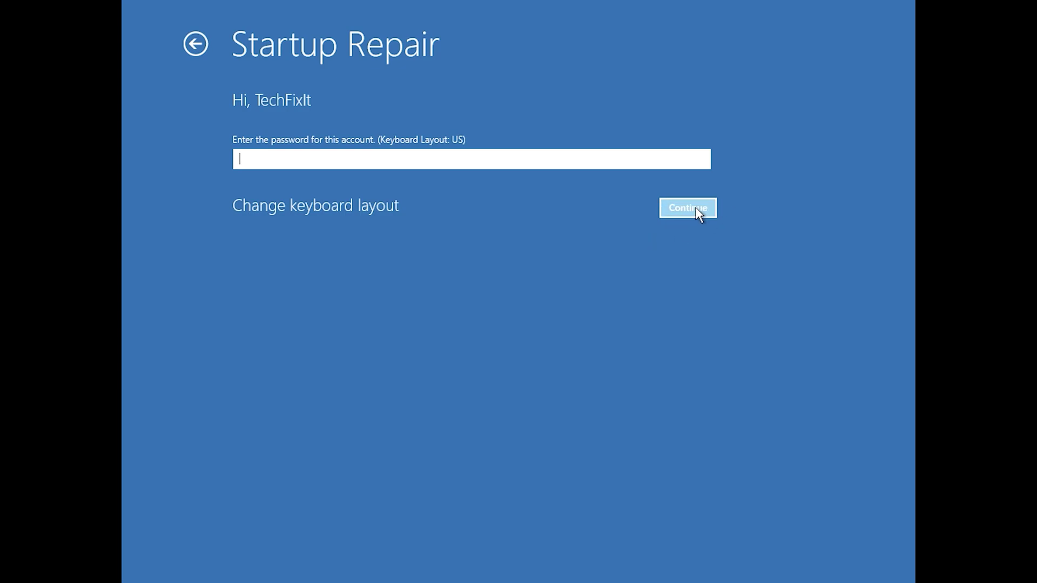
{"action": "left_click", "coordinate": [696, 208]}
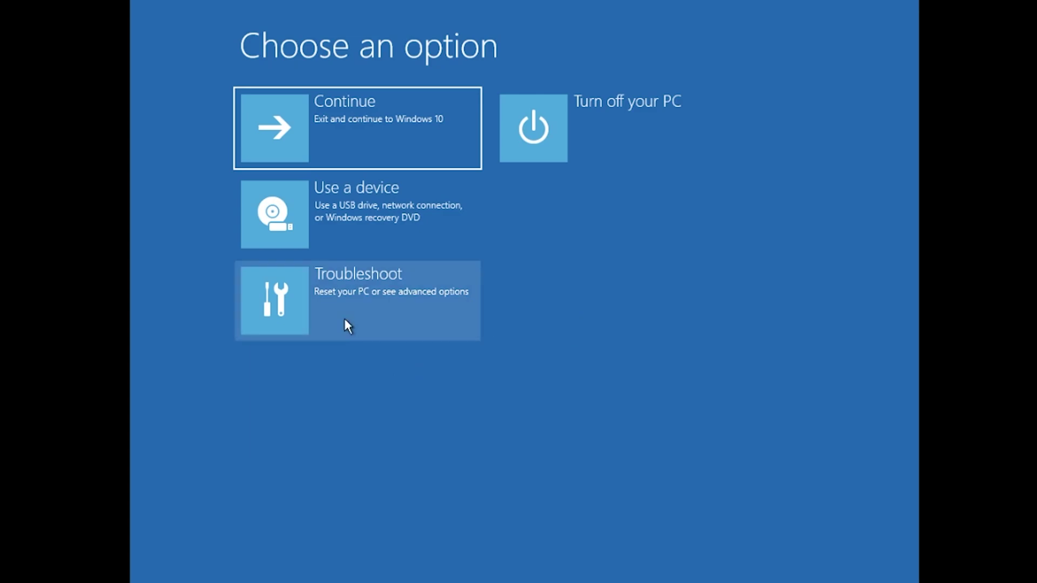
- Open Command Prompt from the advanced troubleshooting options, continuing with the listed account
{"action": "left_click", "coordinate": [346, 321]}
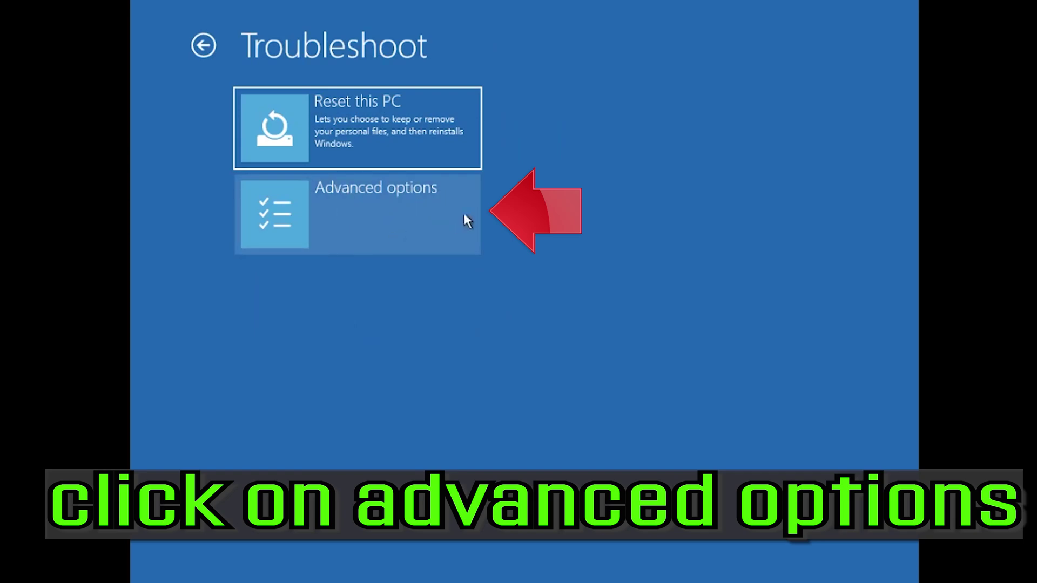
{"action": "left_click", "coordinate": [447, 215]}
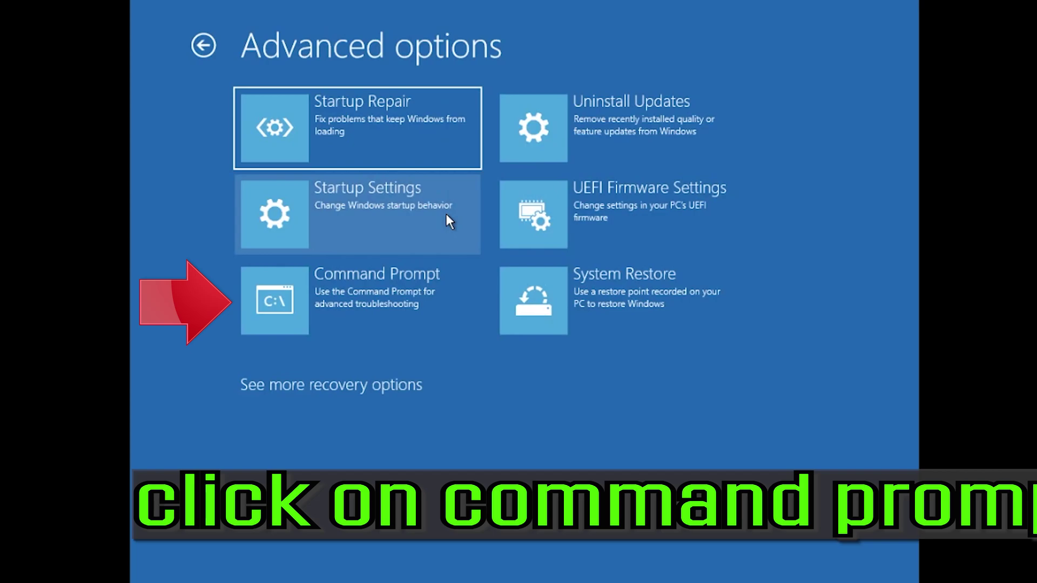
{"action": "left_click", "coordinate": [320, 303]}
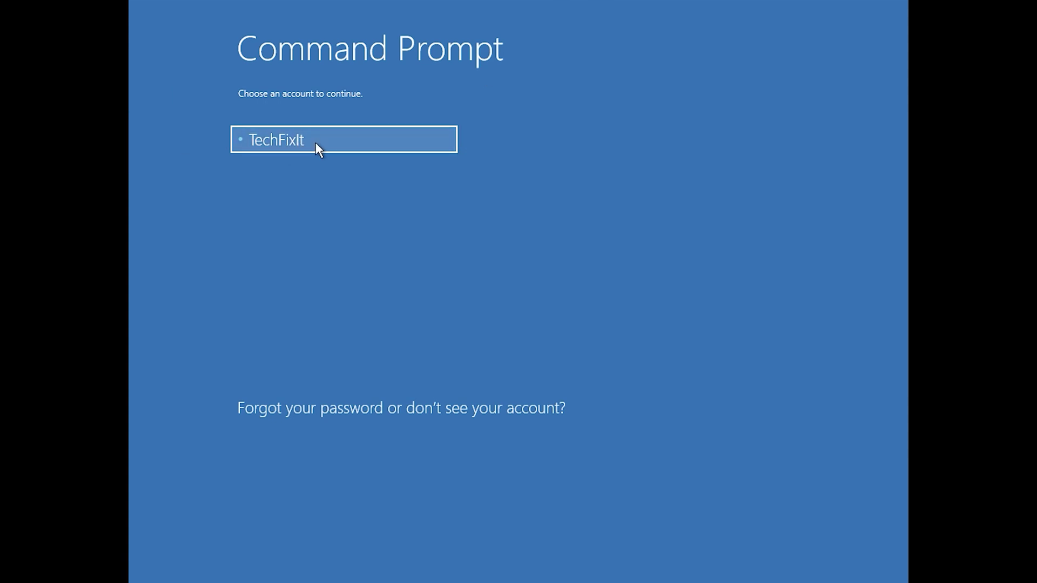
{"action": "left_click", "coordinate": [339, 145]}
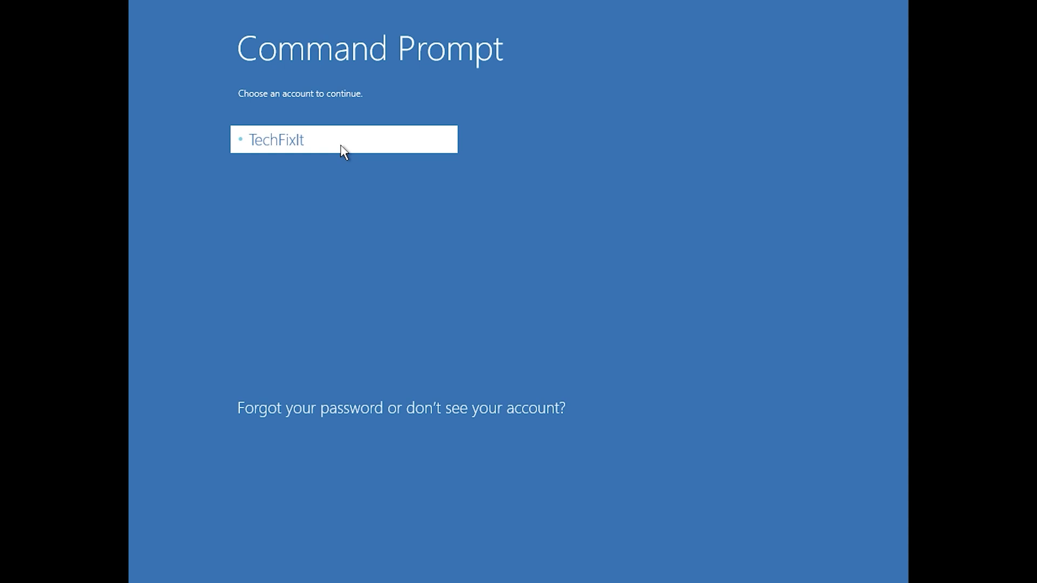
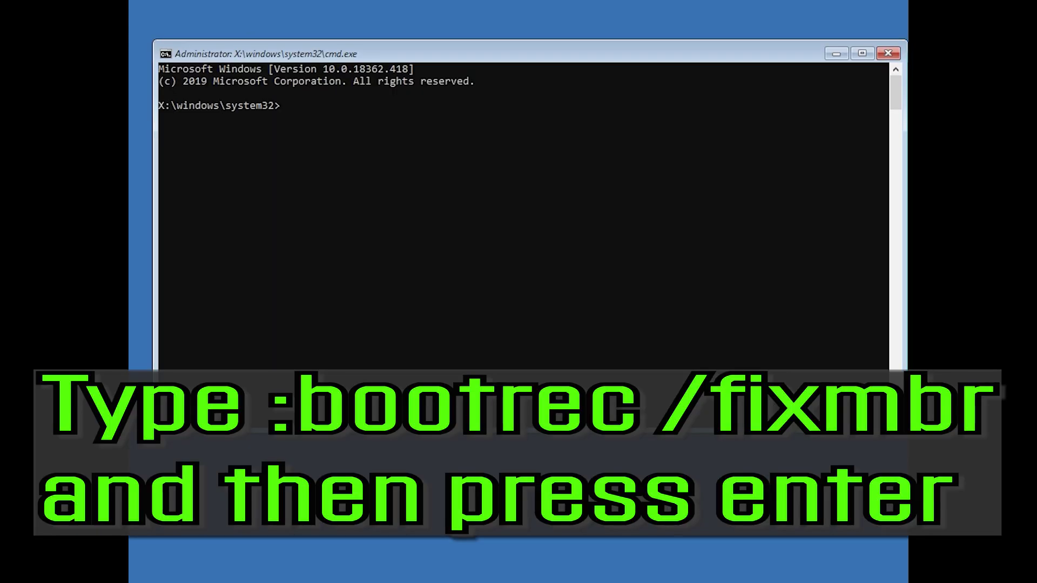
- Repair the master boot record with bootrec /fixmbr and try to write a new boot sector with bootrec /fixboot
{"action": "type", "text": "bootrec /fixmbr"}
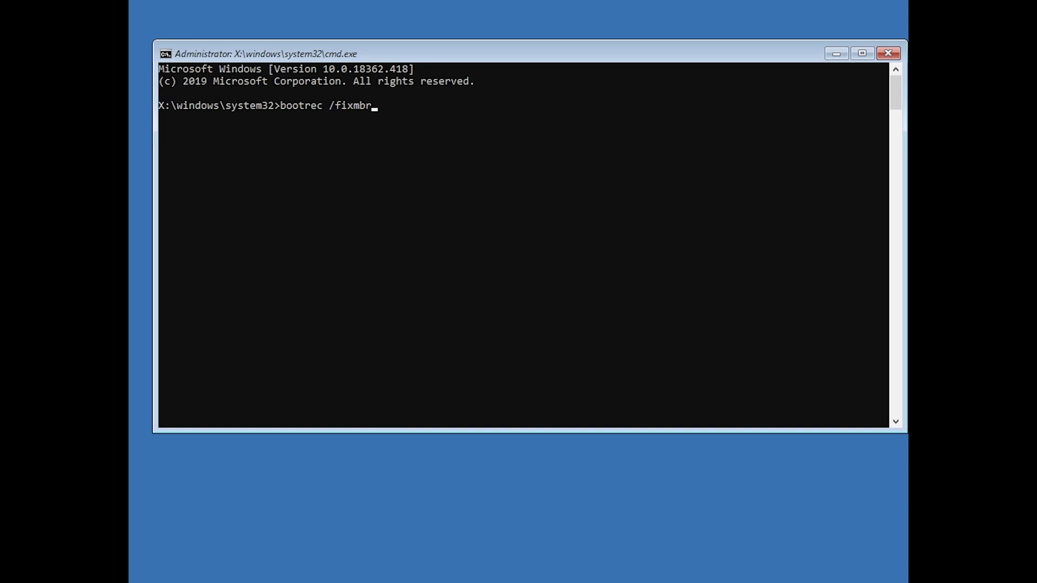
{"action": "key", "text": "Return"}
{"action": "type", "text": "bootrec"}
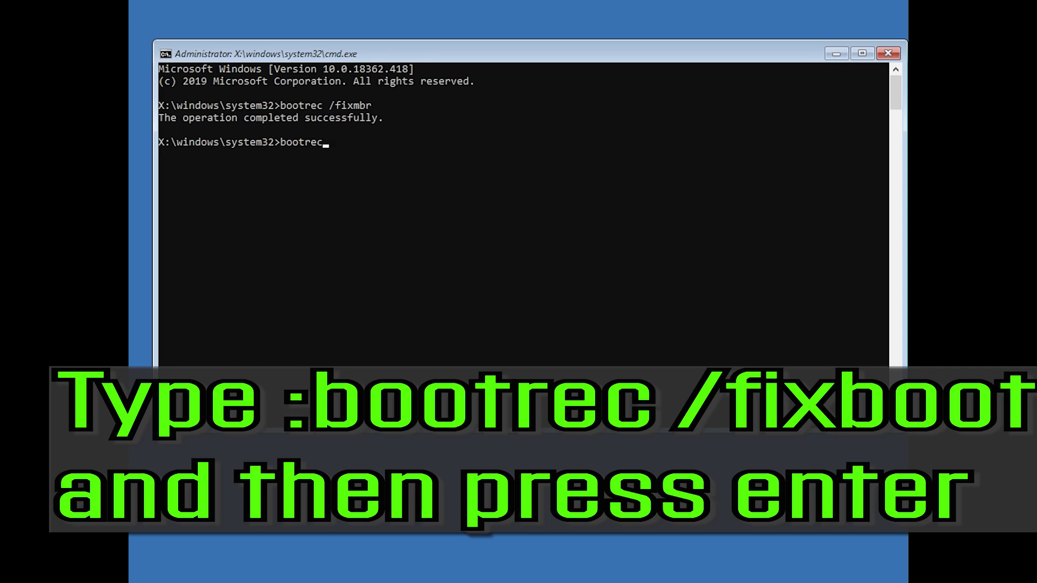
{"action": "type", "text": " /fixboot"}
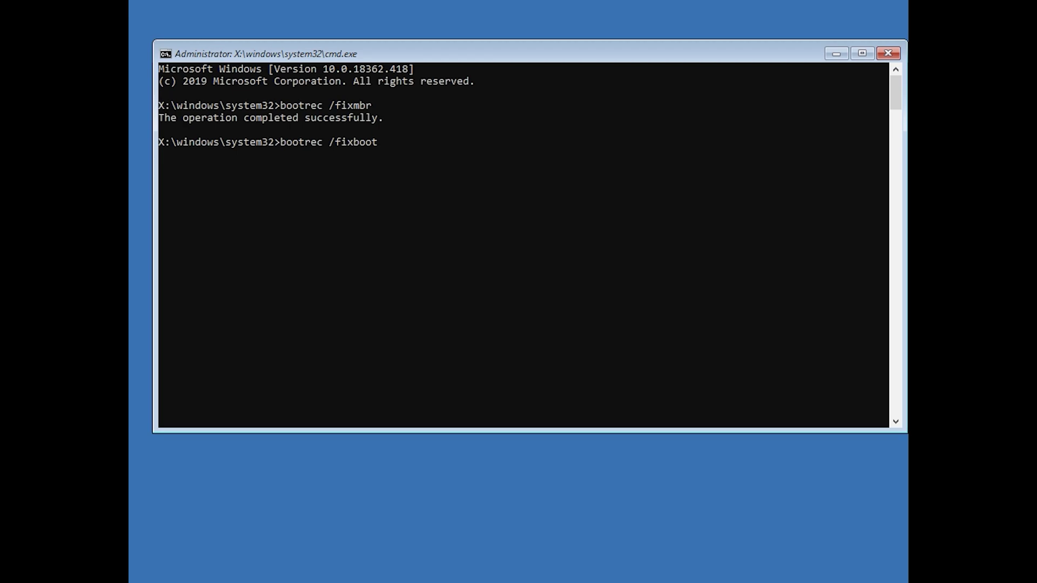
{"action": "key", "text": "Return"}
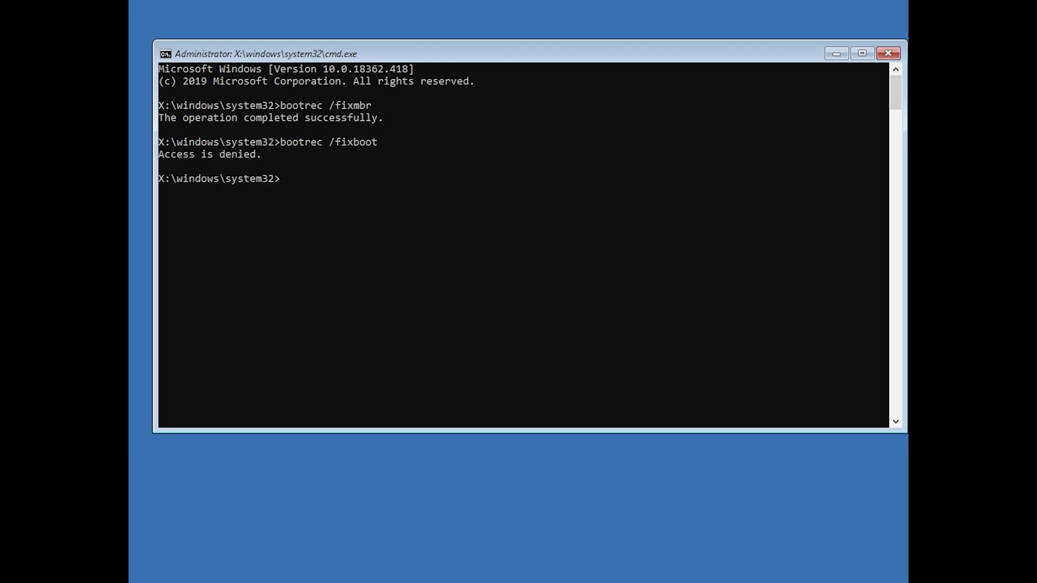
- Update the system partition's boot code with bootsect /nt60 sys and run bootrec /fixboot again
{"action": "type", "text": "b"}
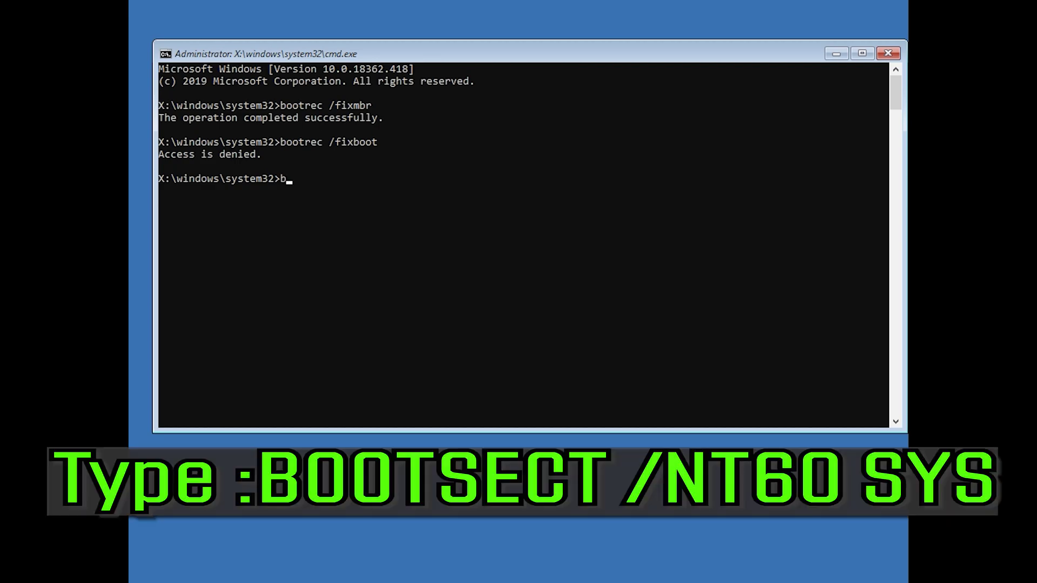
{"action": "type", "text": "ootsect /nt60 sys"}
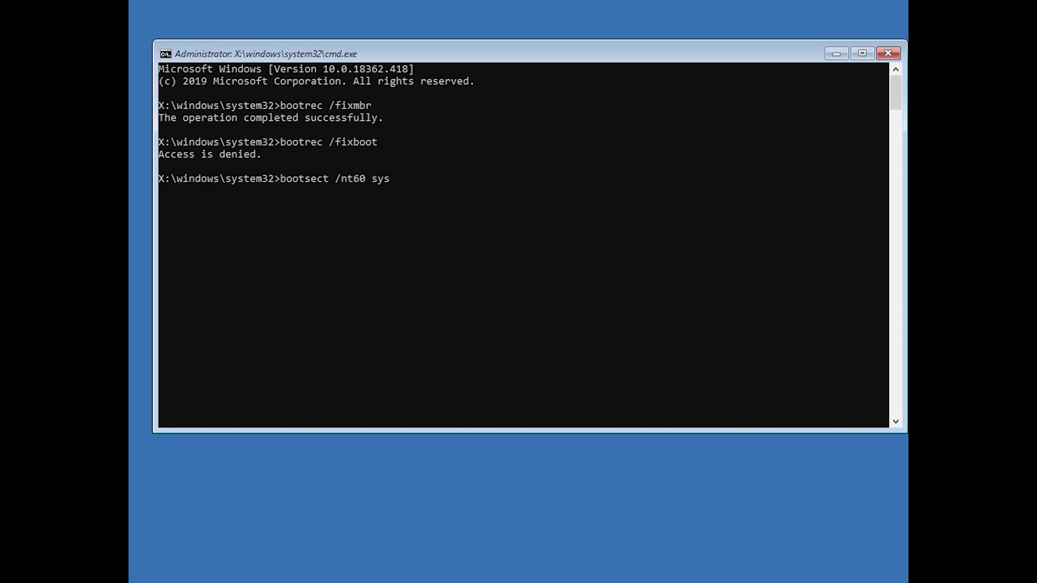
{"action": "key", "text": "Return"}
{"action": "type", "text": "boot"}
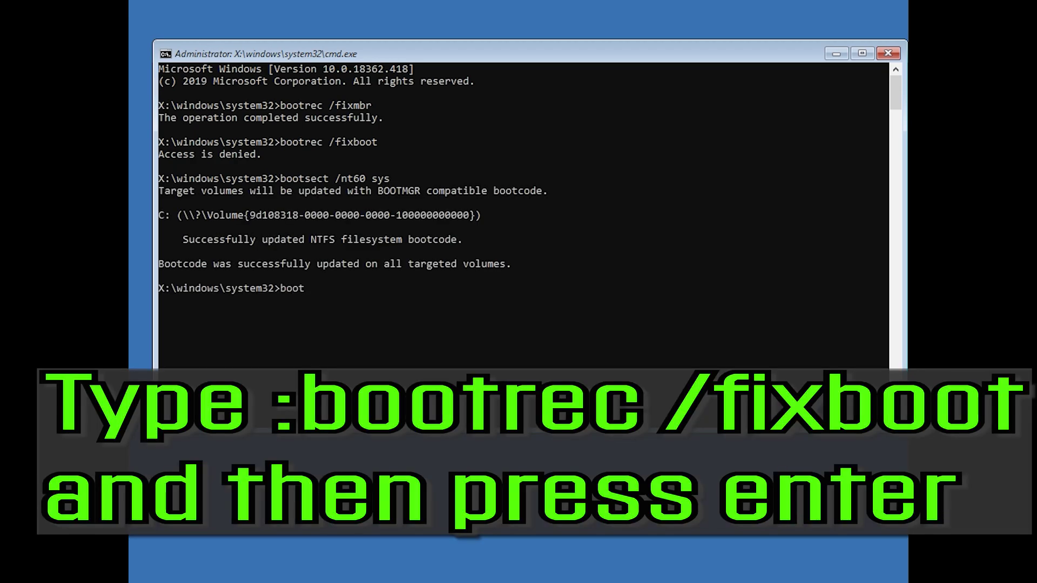
{"action": "type", "text": "rec /fixboot"}
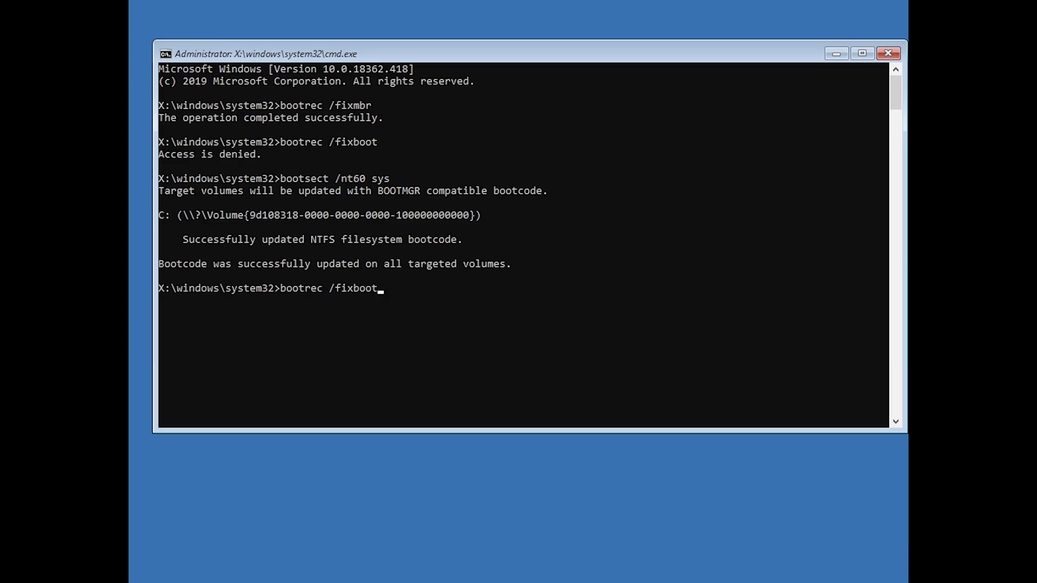
{"action": "key", "text": "Return"}
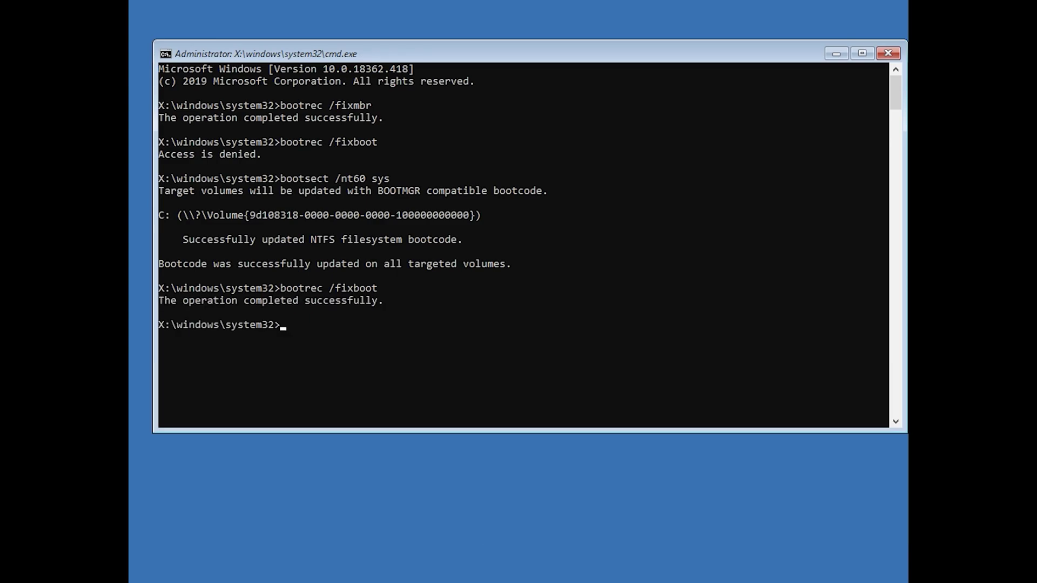
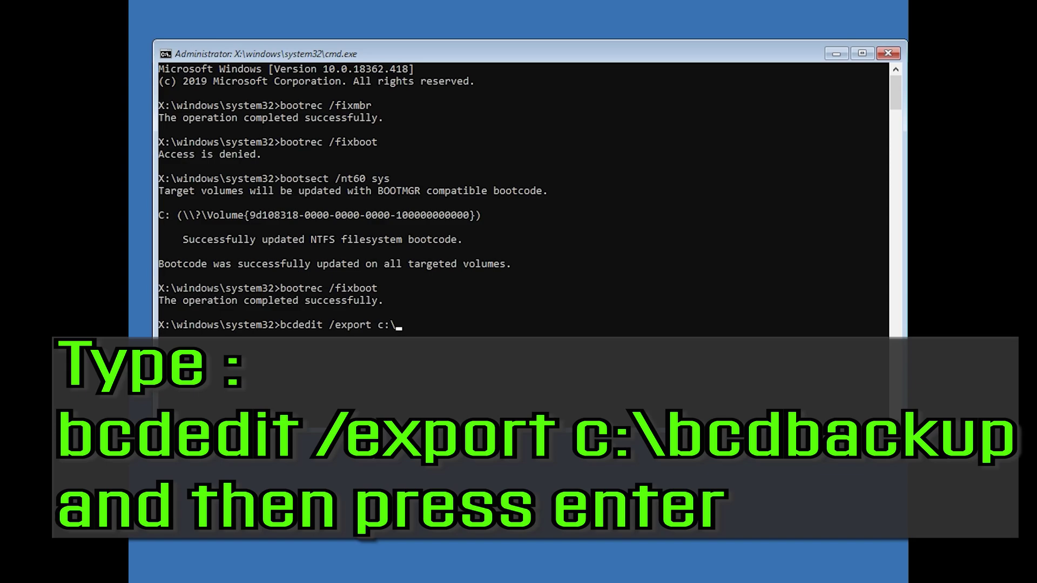
- Back up the boot configuration with bcdedit /export c:\bcdbackup and clear the store's file attributes with attrib c:\boot\bcd -h -r -s
{"action": "type", "text": "bcdbackup"}
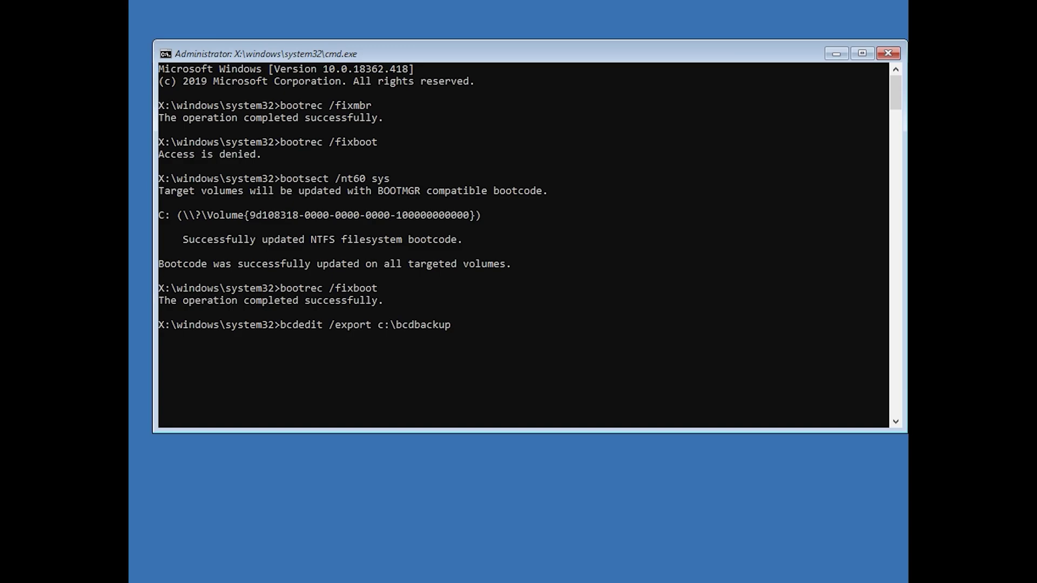
{"action": "key", "text": "Return"}
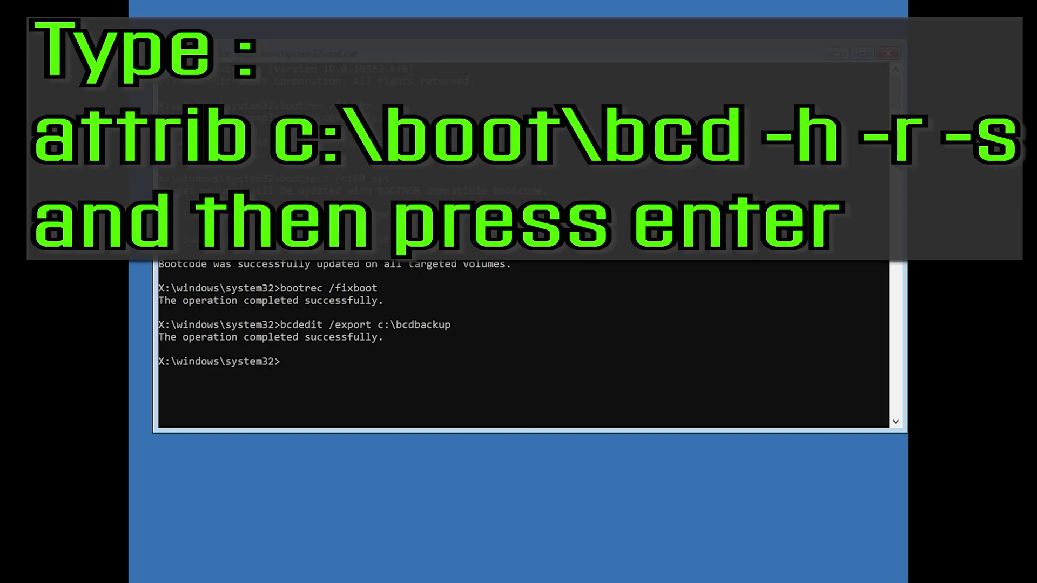
{"action": "type", "text": "attrib c:\\boot\\bcd"}
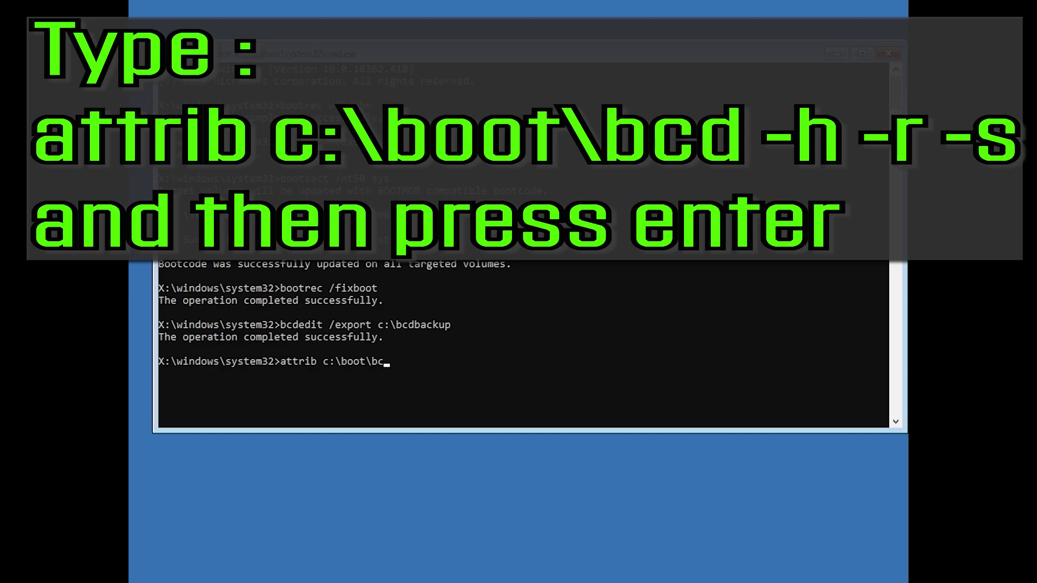
{"action": "type", "text": " -h -r -s"}
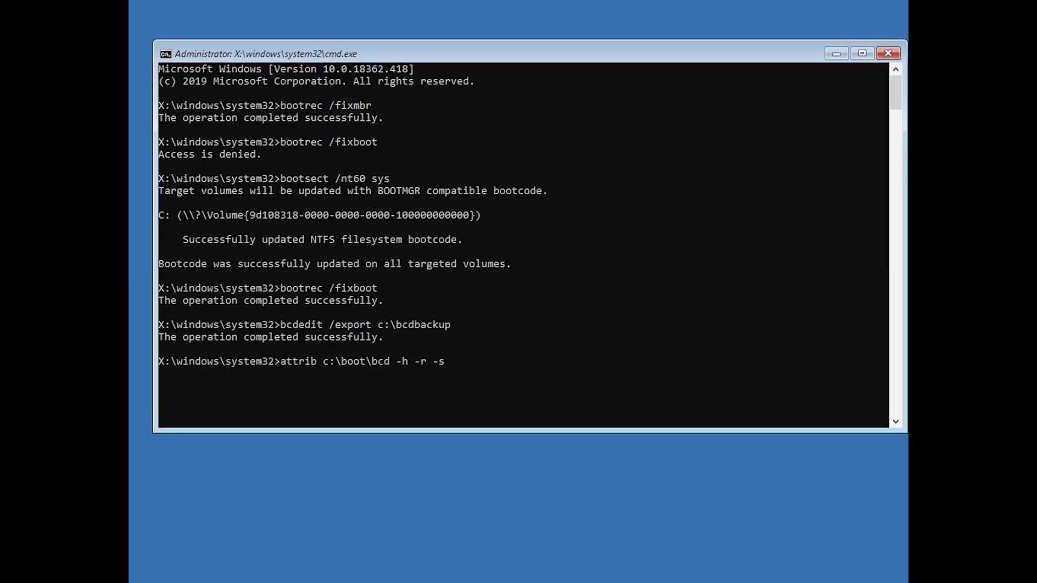
{"action": "key", "text": "Return"}
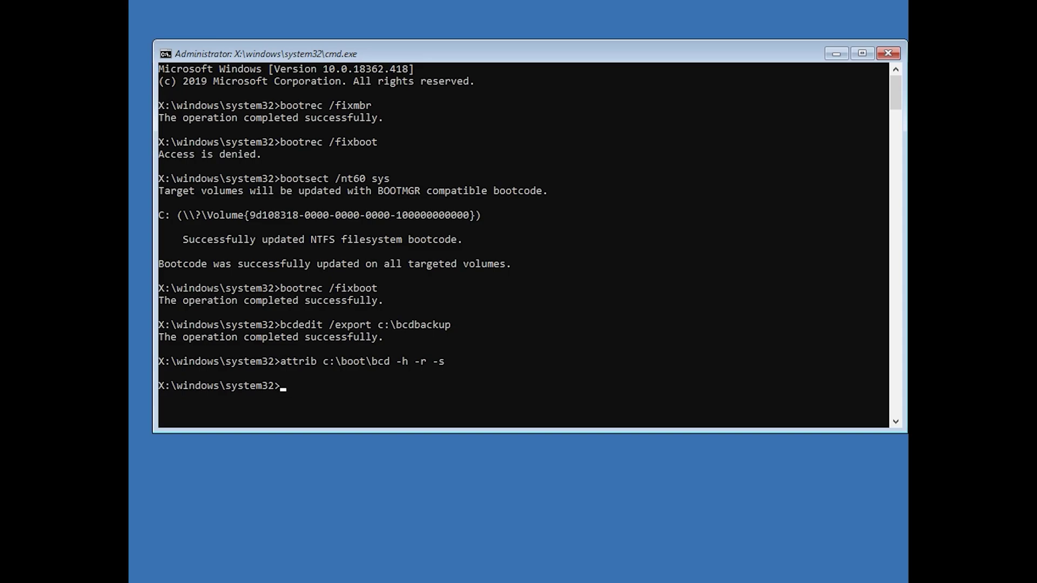
- Rename the boot configuration file with ren c:\boot\bcd bcd.old
{"action": "type", "text": "ren"}
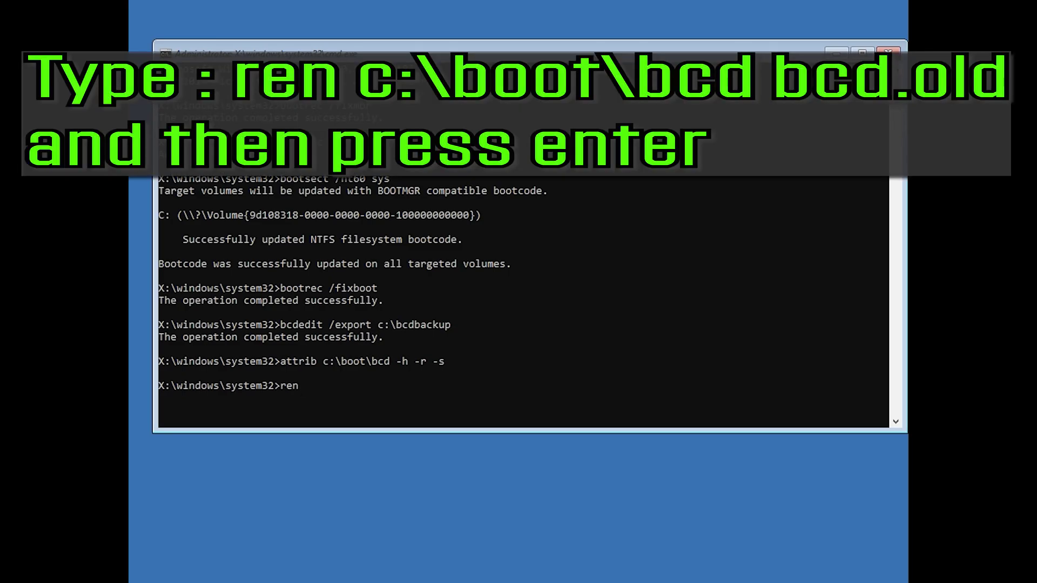
{"action": "type", "text": " c:\\boot\\bcd bcd.old"}
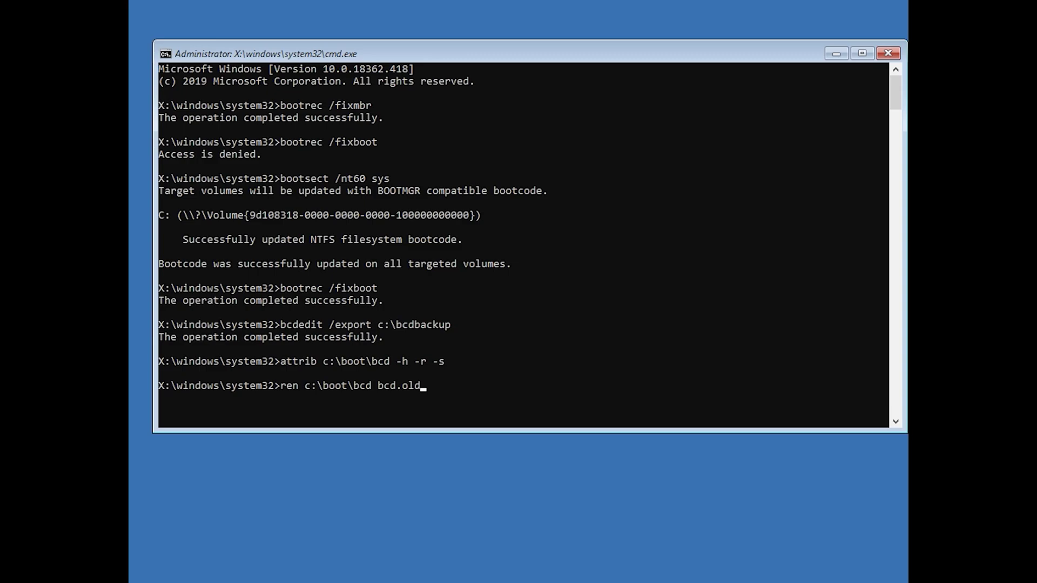
{"action": "key", "text": "Return"}
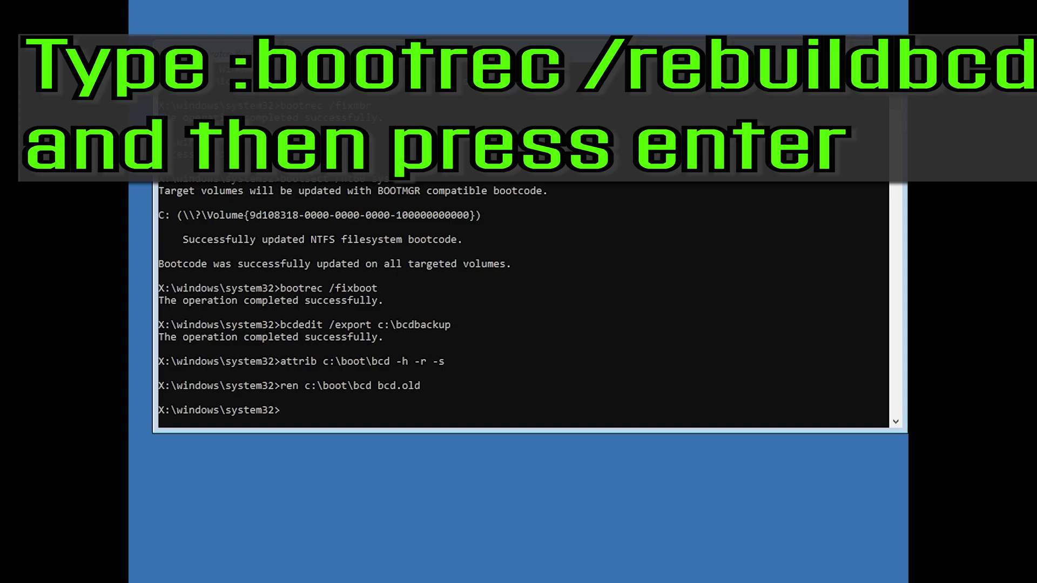
- Rebuild the boot configuration with bootrec /rebuildbcd, answering y to add the D:\Windows installation, and exit the command line
{"action": "type", "text": "bootrec /rebuildbcd"}
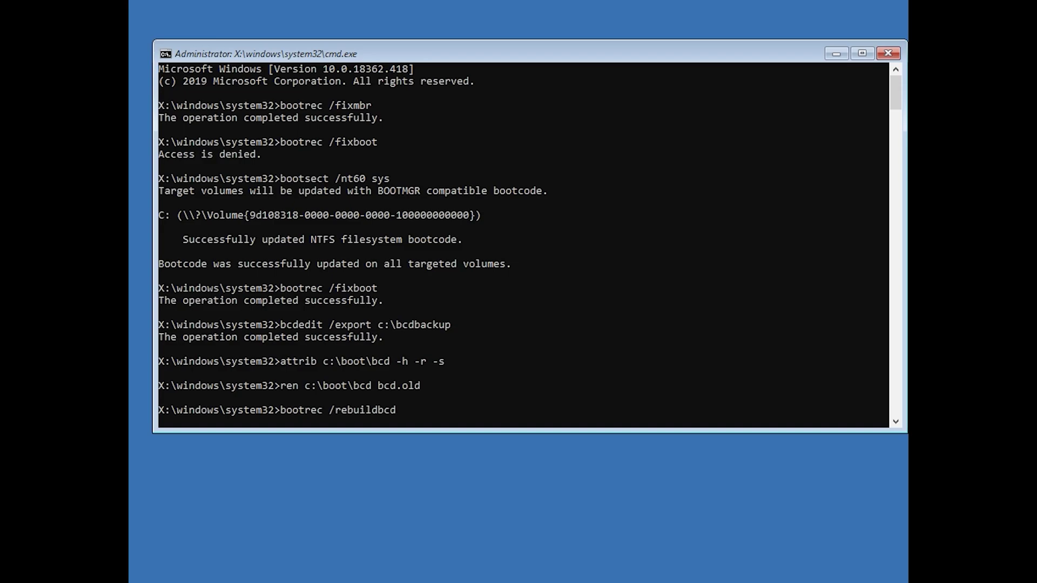
{"action": "key", "text": "Return"}
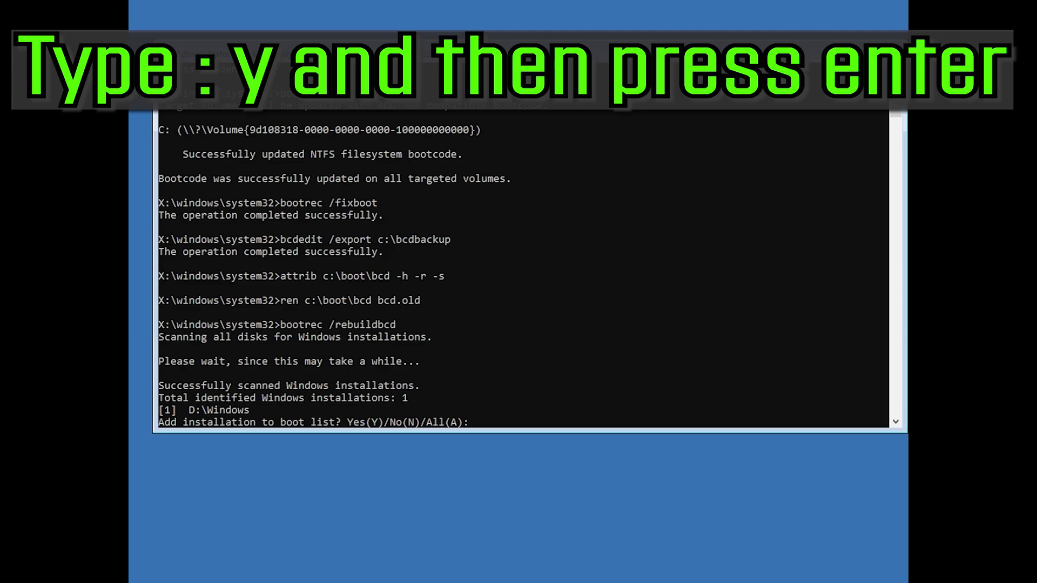
{"action": "type", "text": "y"}
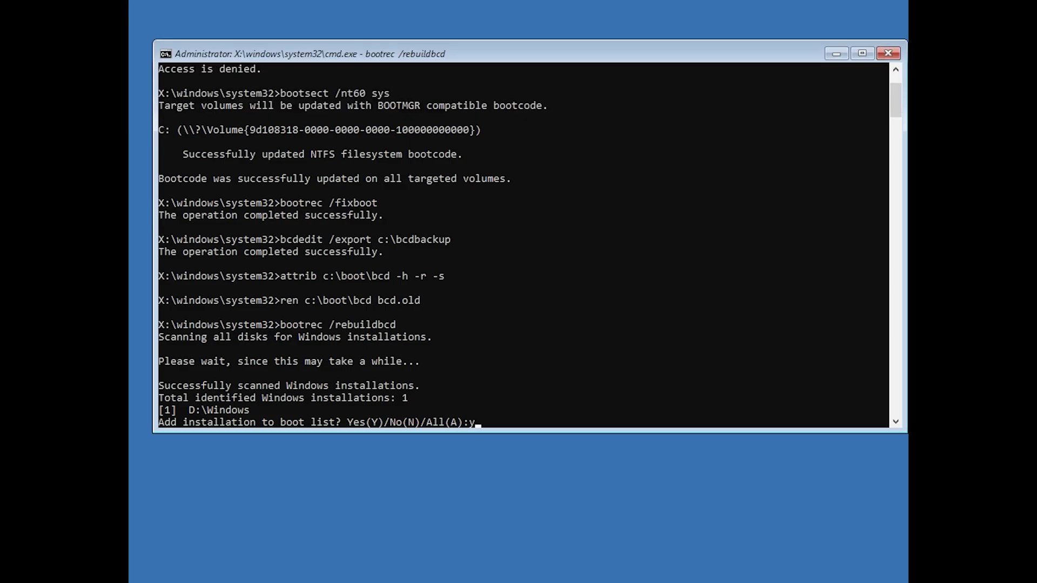
{"action": "key", "text": "Return"}
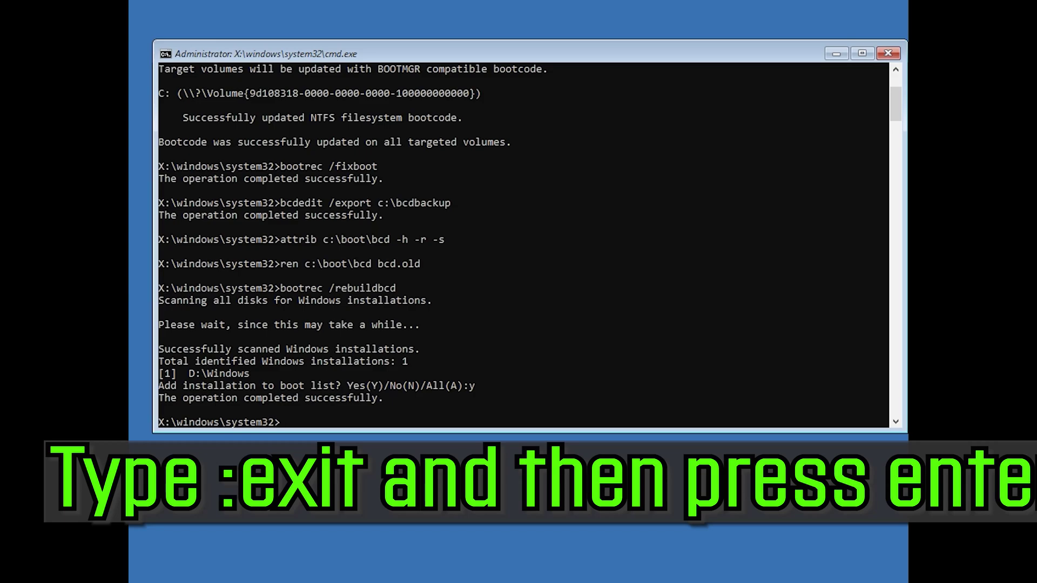
{"action": "type", "text": "exit"}
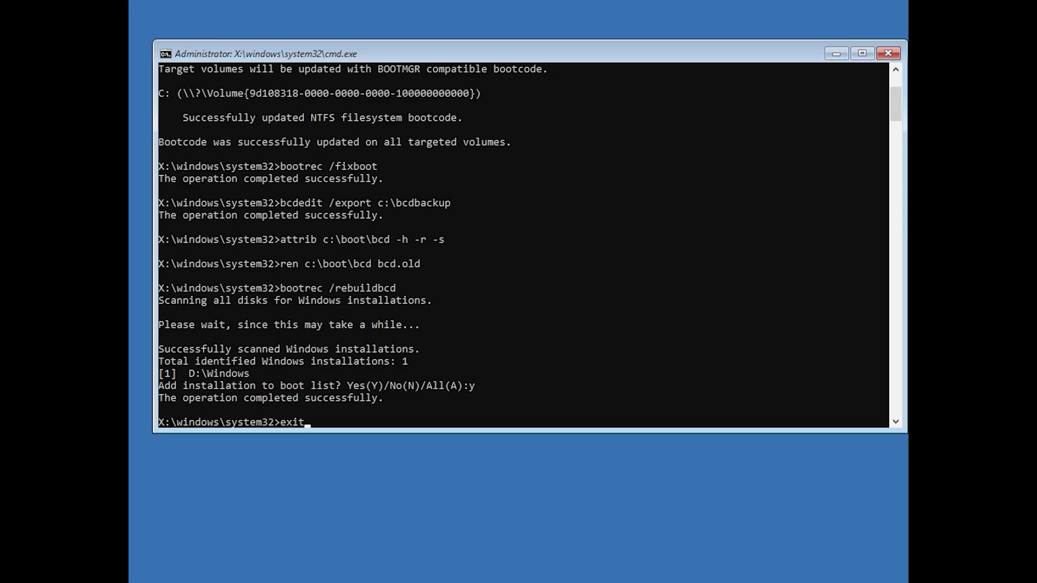
{"action": "key", "text": "Return"}
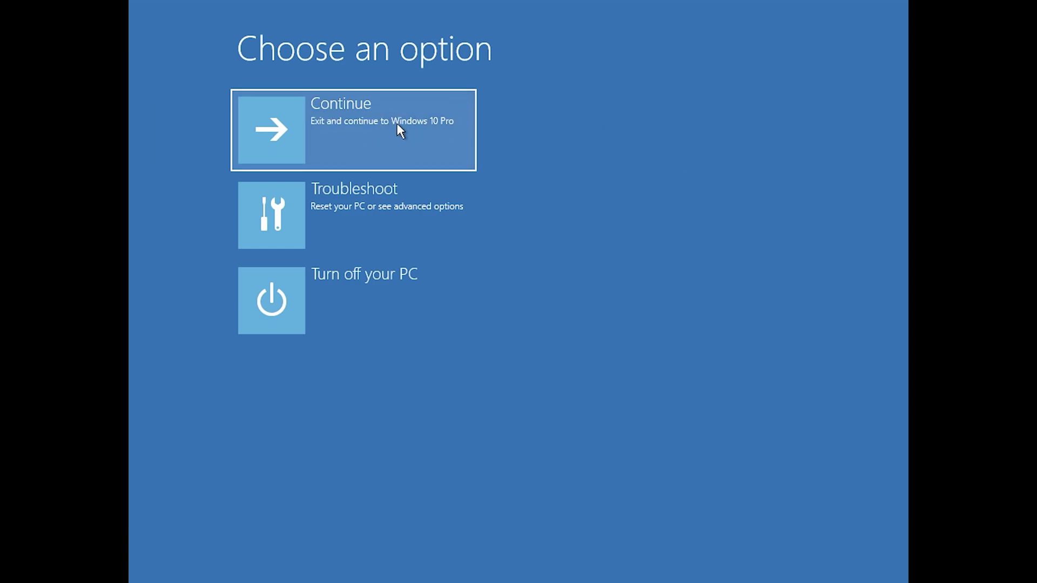
- Exit the recovery environment and continue to Windows 10 Pro
{"action": "left_click", "coordinate": [397, 124]}
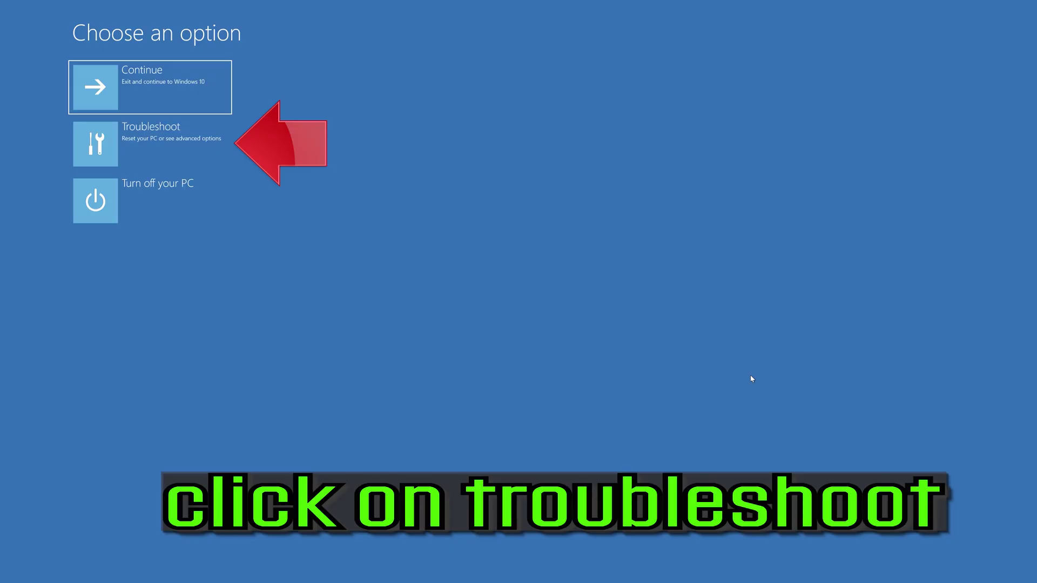
- Start System Restore from the advanced troubleshooting options and continue with the listed account, leaving its password blank
{"action": "left_click", "coordinate": [155, 153]}
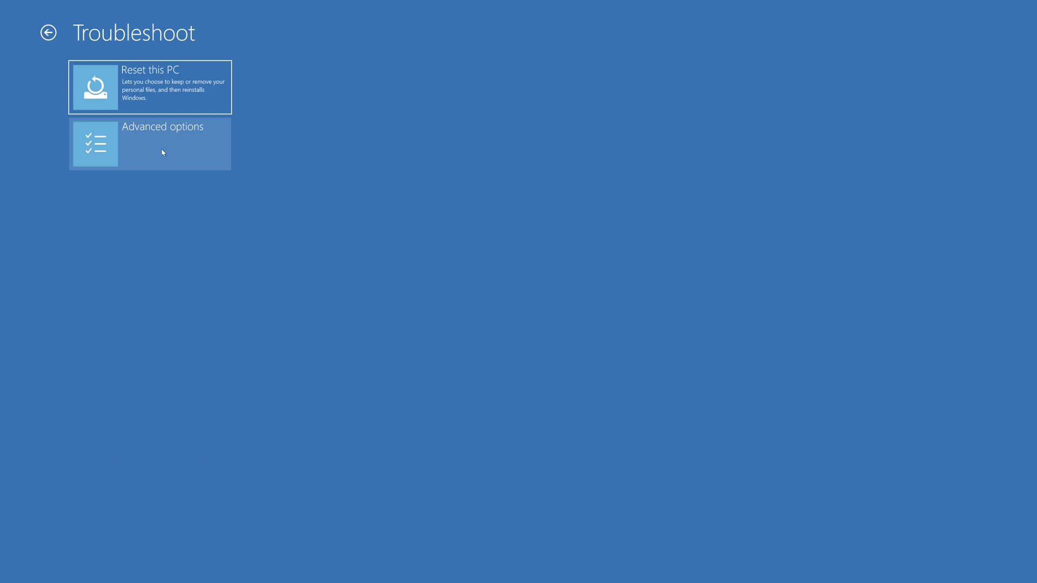
{"action": "left_click", "coordinate": [163, 152]}
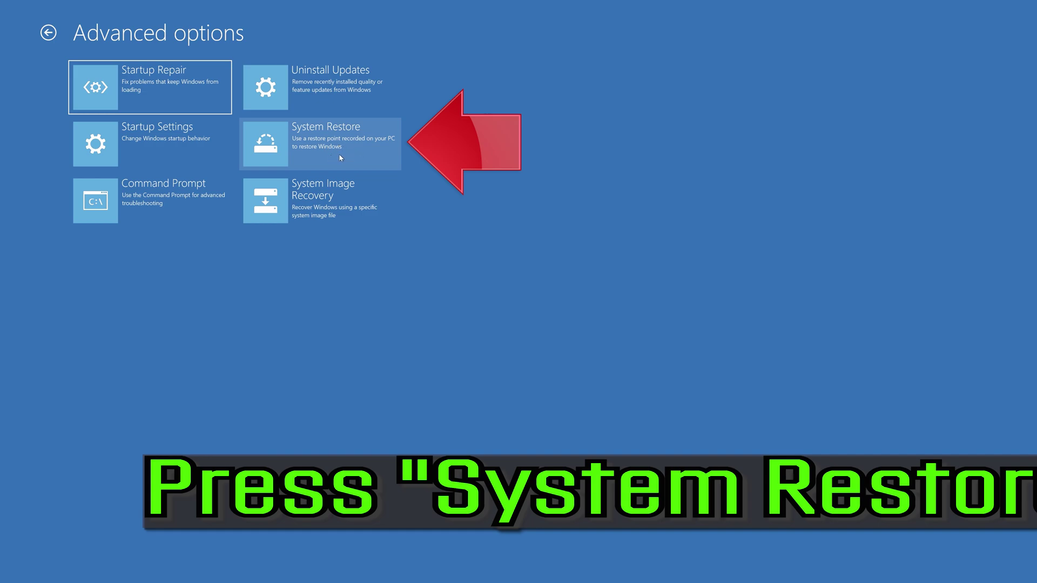
{"action": "left_click", "coordinate": [341, 157]}
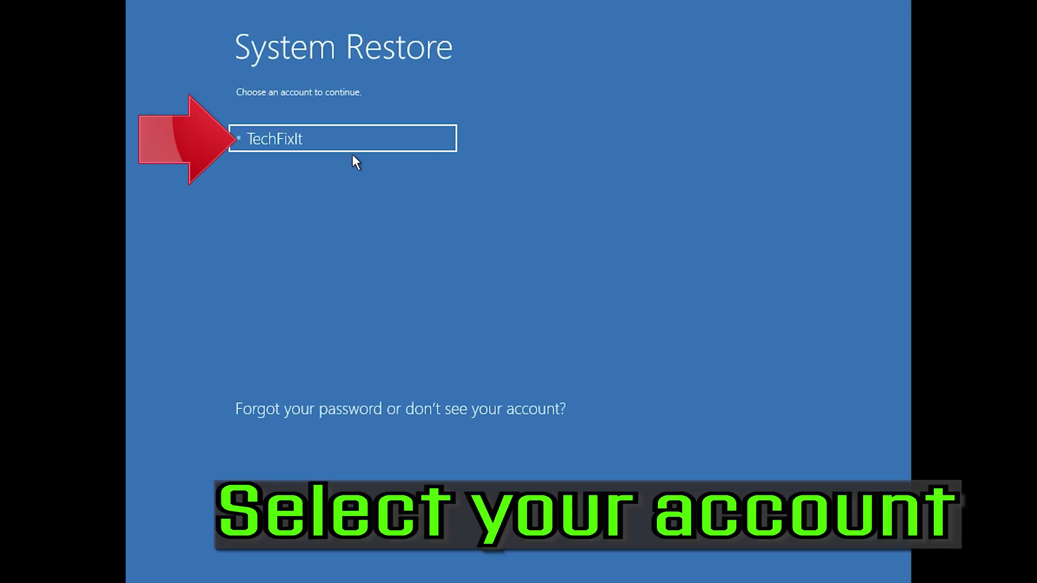
{"action": "left_click", "coordinate": [353, 139]}
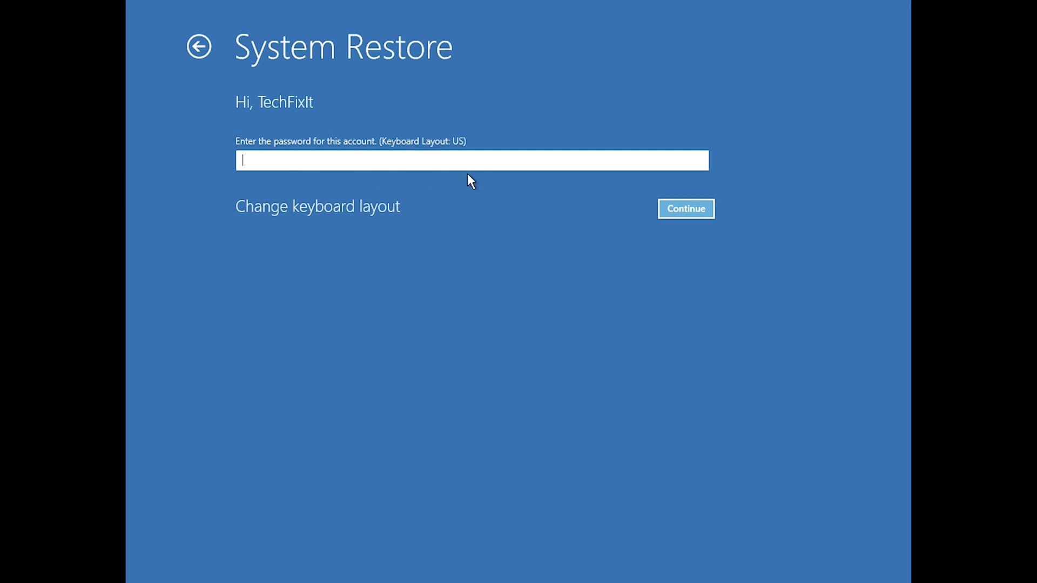
{"action": "left_click", "coordinate": [685, 209]}
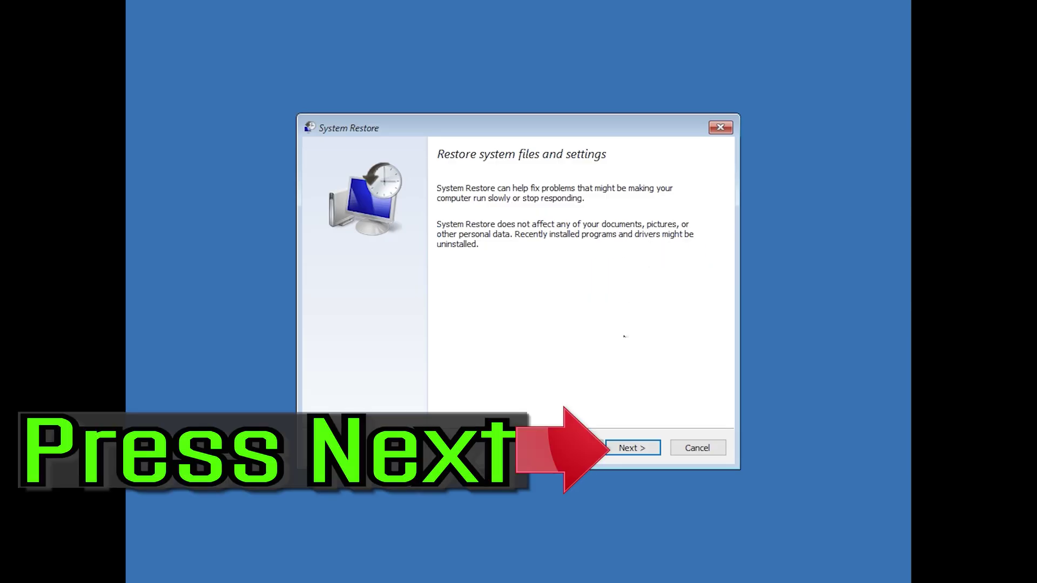
- Restore the computer to the manual restore point of 1/10/2020 12:21:42 AM and restart it
{"action": "left_click", "coordinate": [636, 449]}
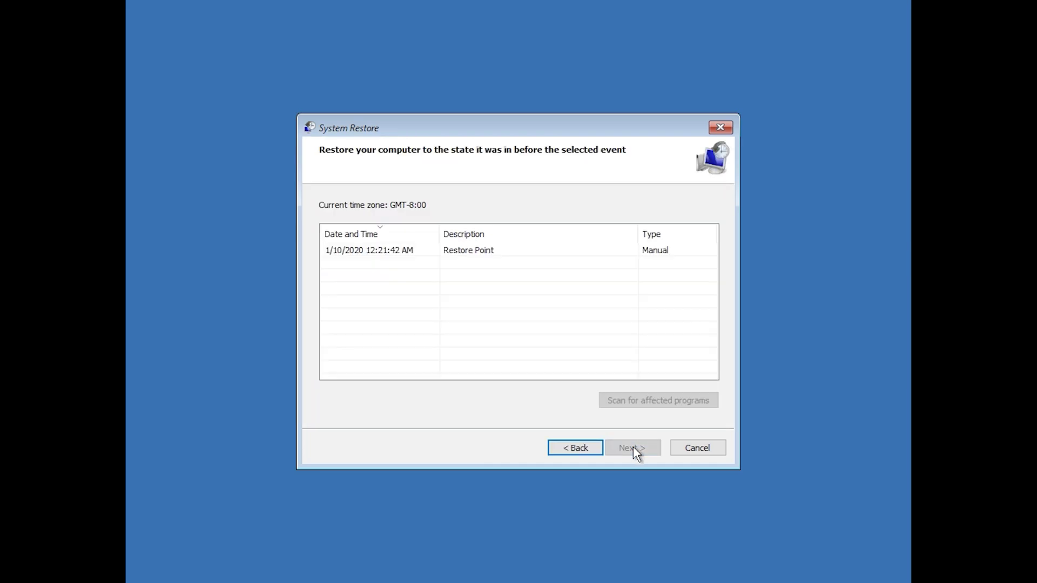
{"action": "left_click", "coordinate": [372, 252]}
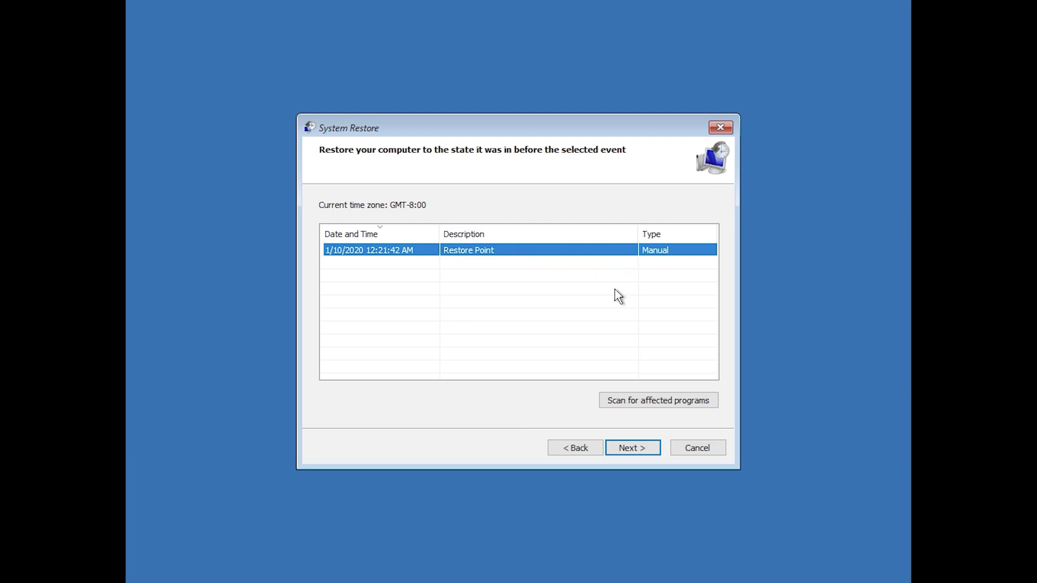
{"action": "left_click", "coordinate": [638, 456]}
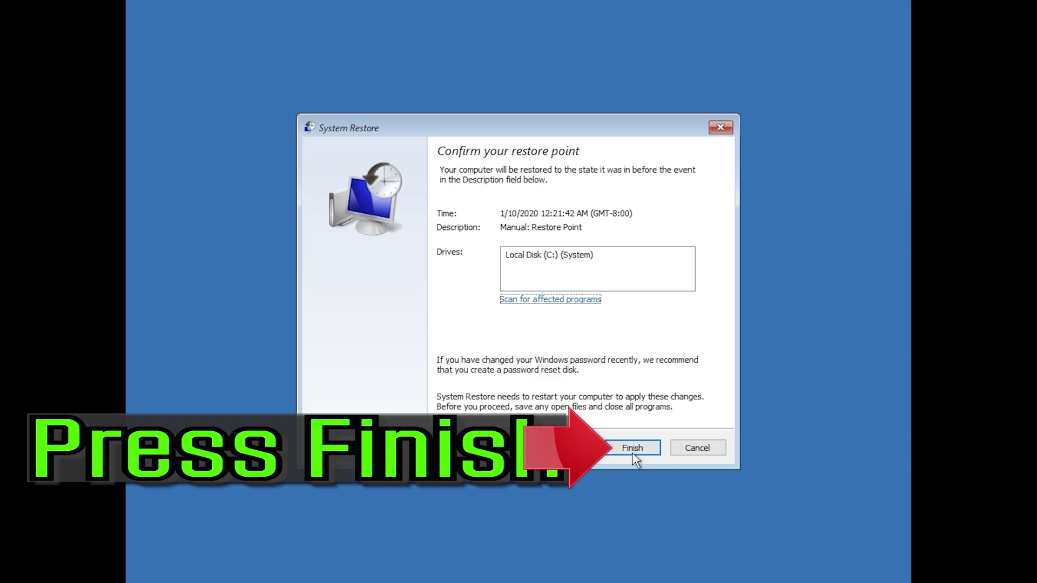
{"action": "left_click", "coordinate": [633, 452]}
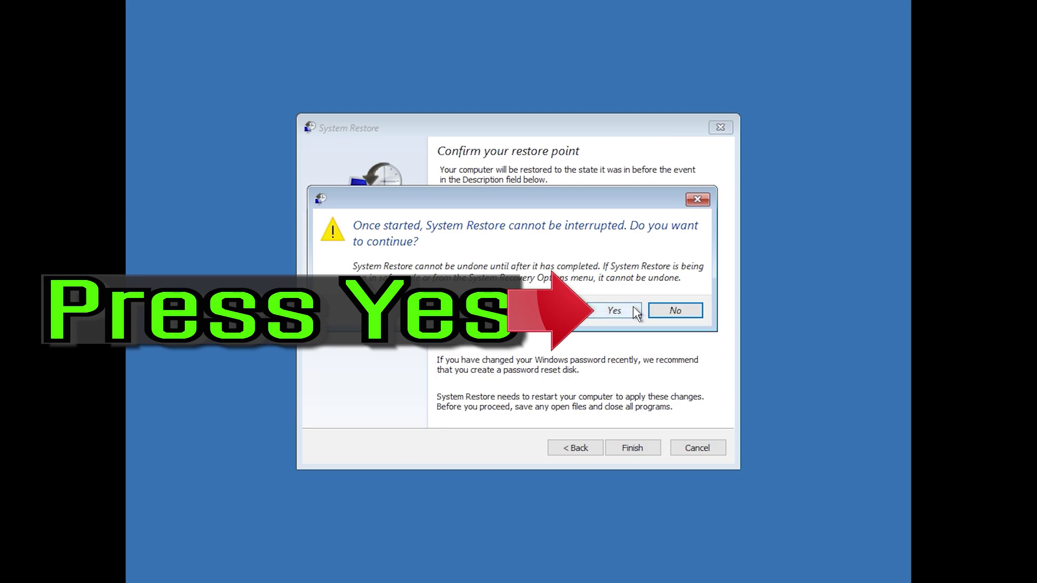
{"action": "left_click", "coordinate": [613, 309]}
{"action": "left_click", "coordinate": [613, 313]}
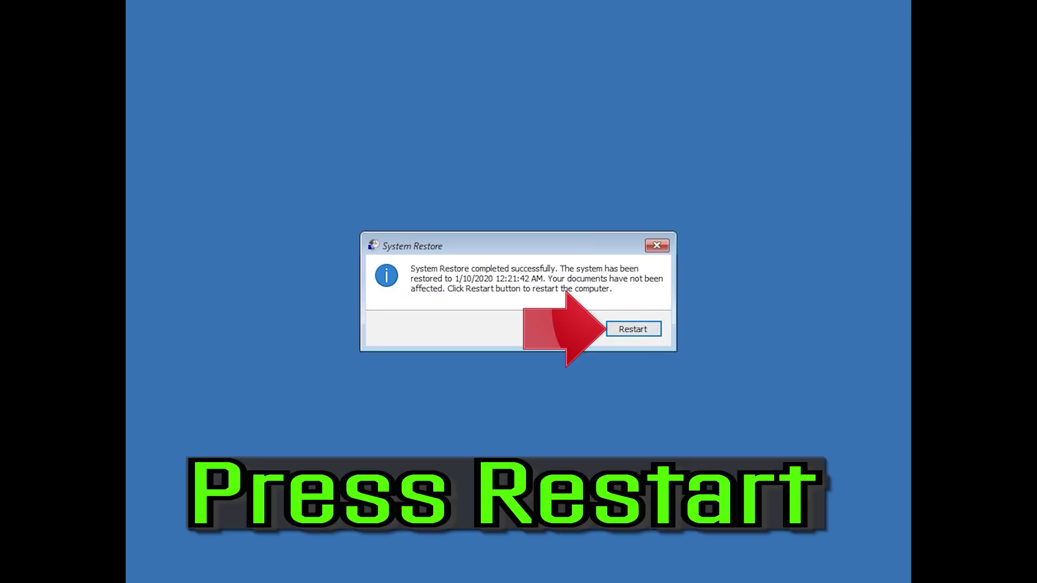
{"action": "left_click", "coordinate": [625, 336]}
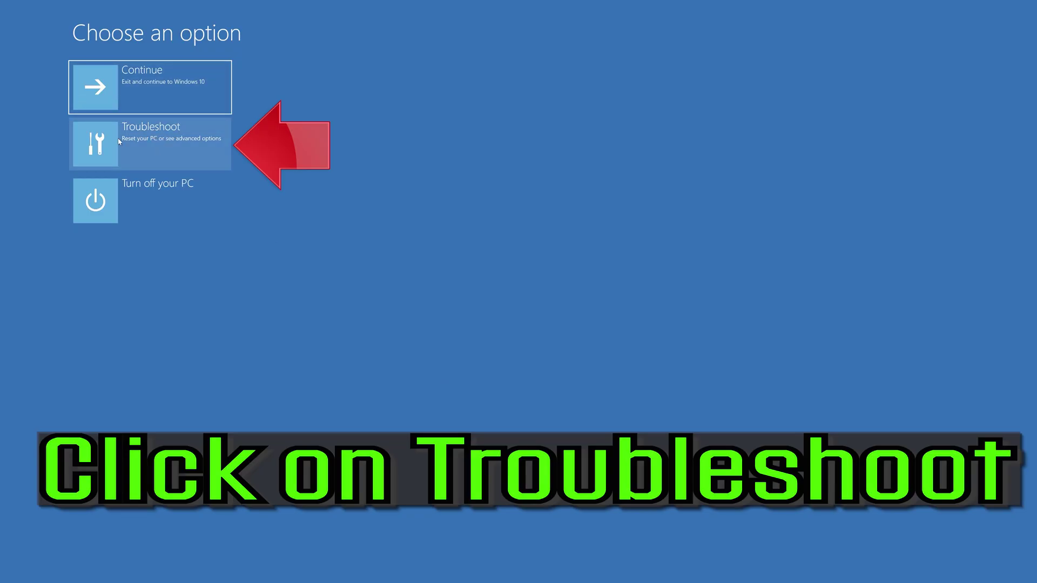
- Start Reset this PC from the troubleshooting options, choosing to keep personal files
{"action": "left_click", "coordinate": [172, 144]}
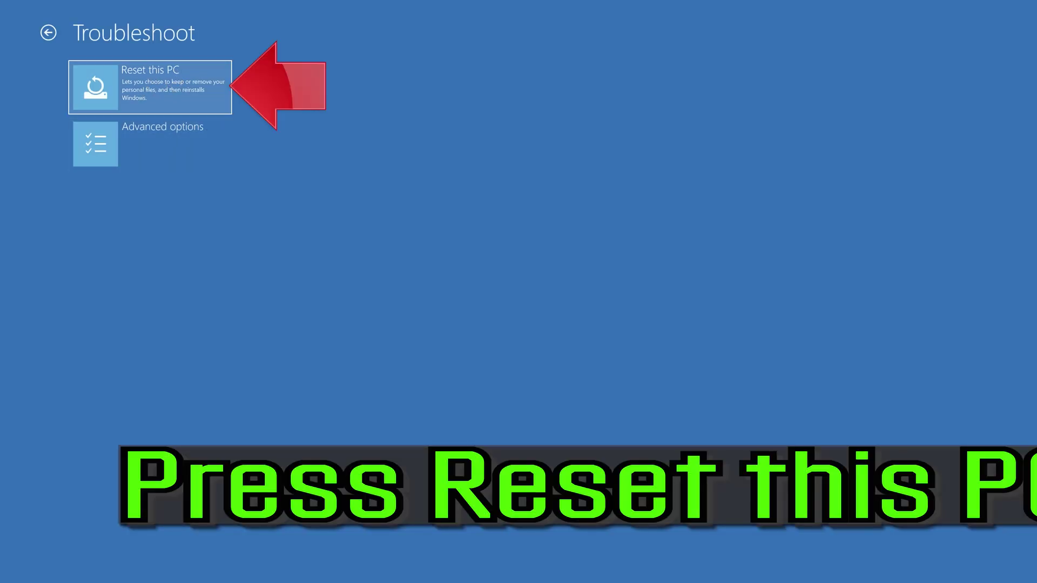
{"action": "left_click", "coordinate": [153, 99]}
{"action": "left_click", "coordinate": [175, 89]}
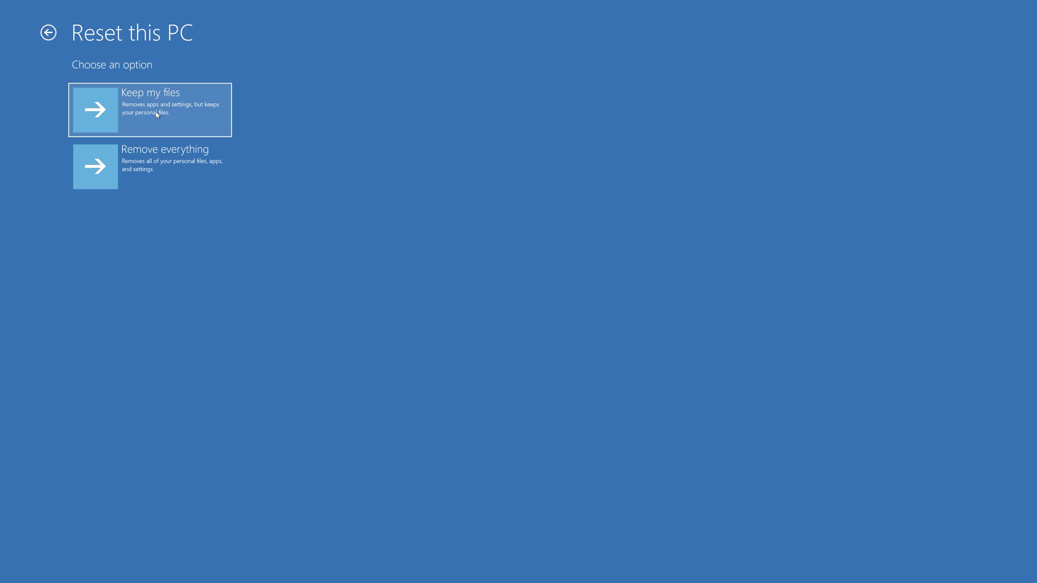
{"action": "left_click", "coordinate": [157, 114]}
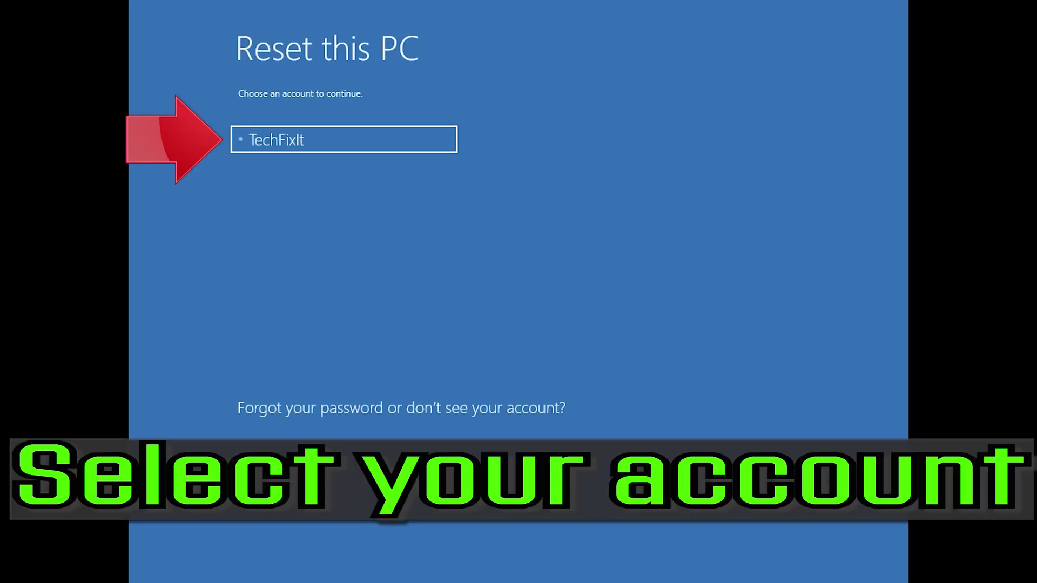
- Continue the reset with the listed account and a blank password, and start resetting the PC
{"action": "left_click", "coordinate": [388, 135]}
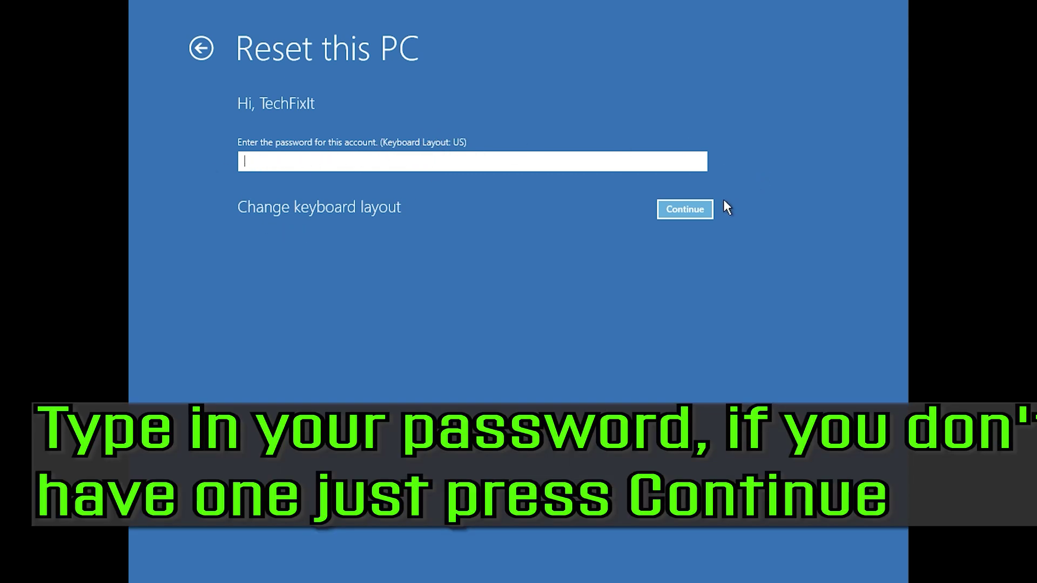
{"action": "left_click", "coordinate": [674, 213]}
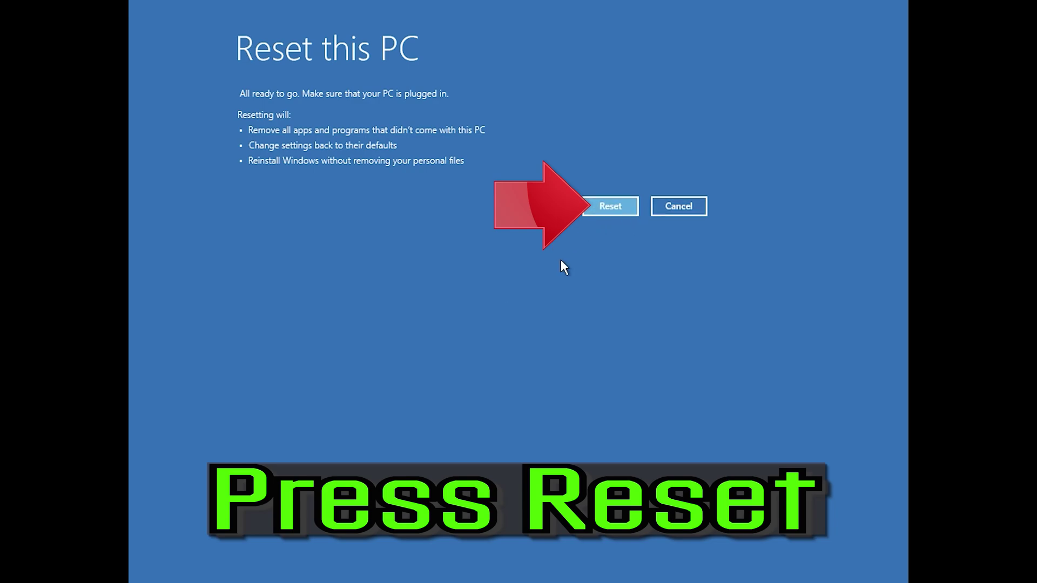
{"action": "left_click", "coordinate": [616, 209]}
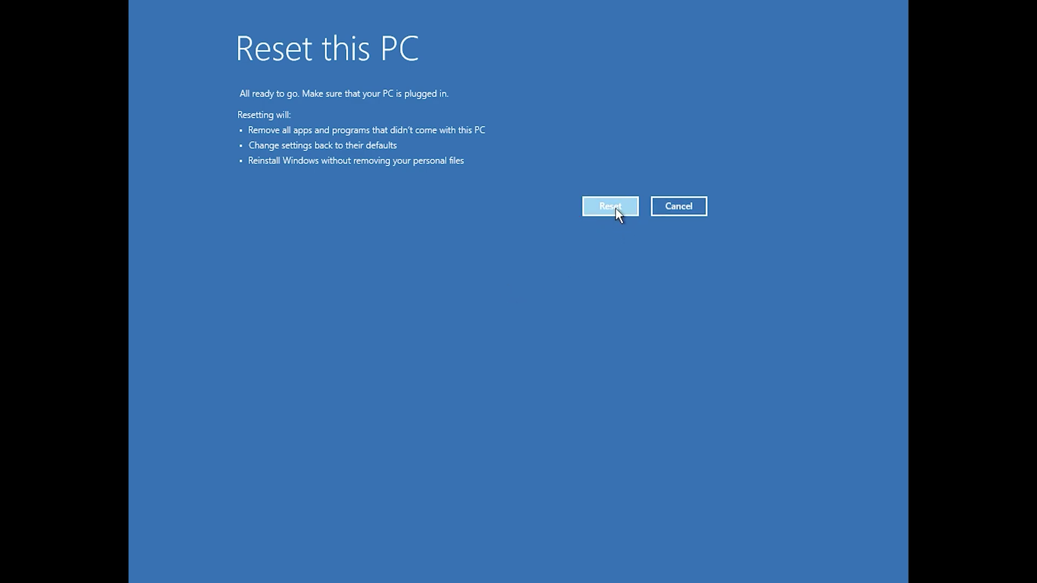